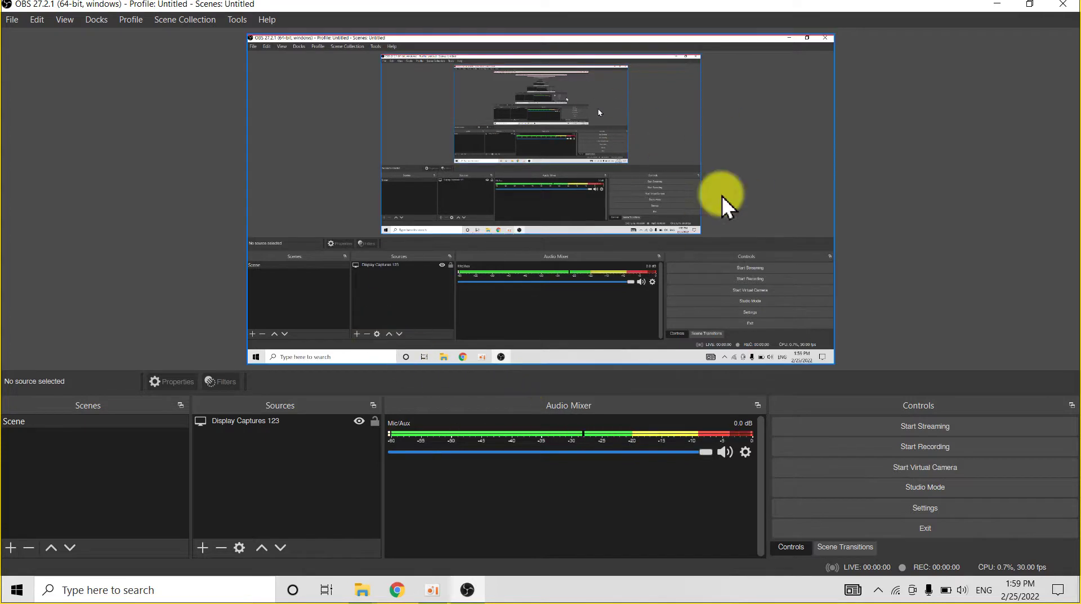
# - Start a new test recording of the display capture in OBS Studio
pyautogui.click(948, 445)
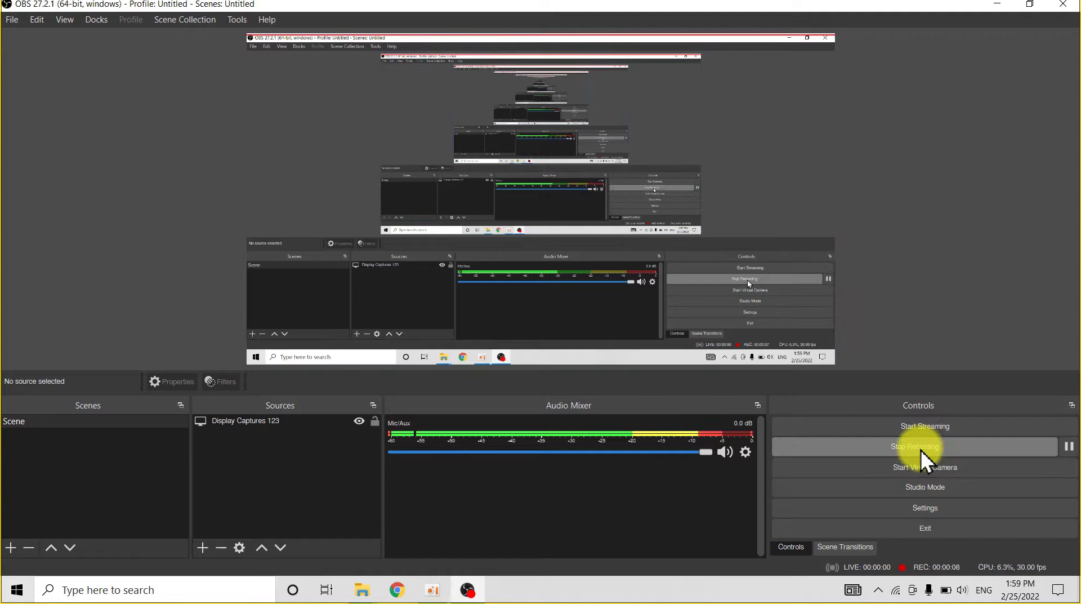
# - Minimize OBS Studio and refresh the Windows desktop
pyautogui.click(1000, 12)
pyautogui.rightClick(502, 155)
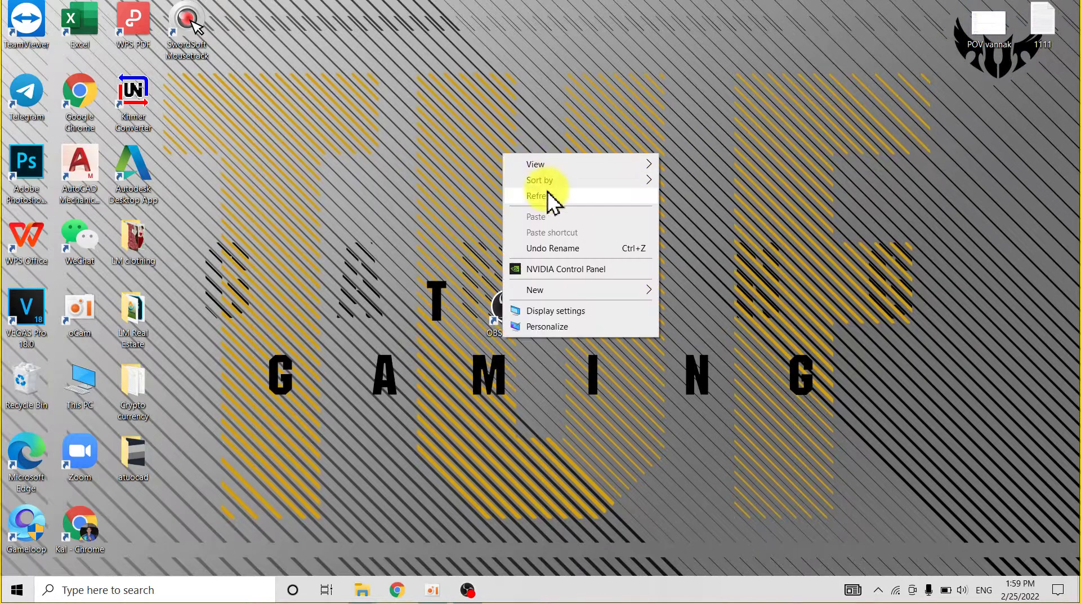
pyautogui.click(549, 196)
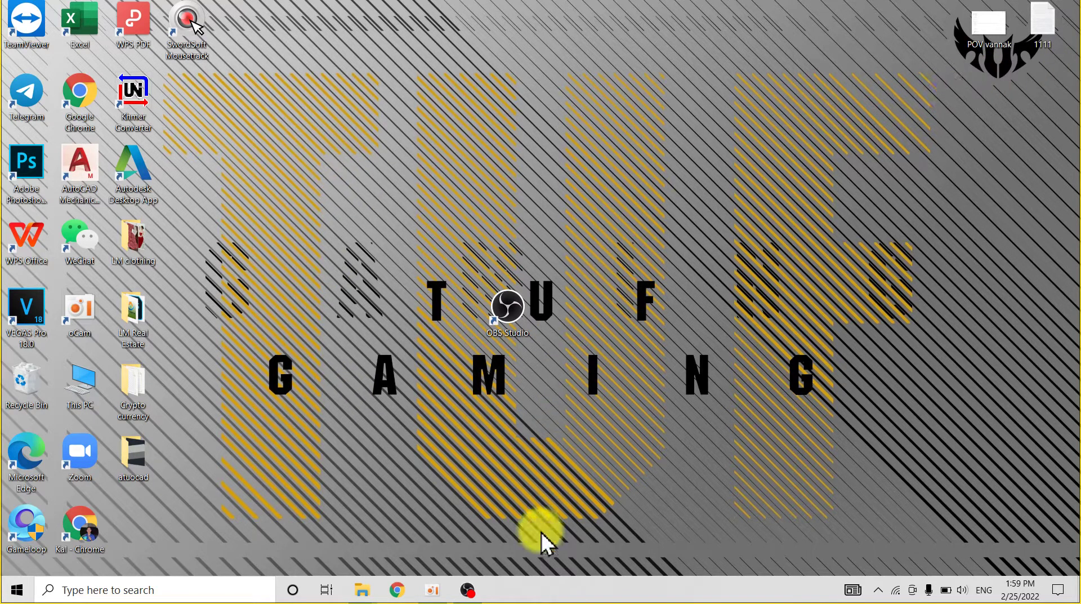
# - Drag the AutoCAD Mechanical shortcut to the upper middle of the desktop, then stop the OBS recording
pyautogui.moveTo(476, 596)
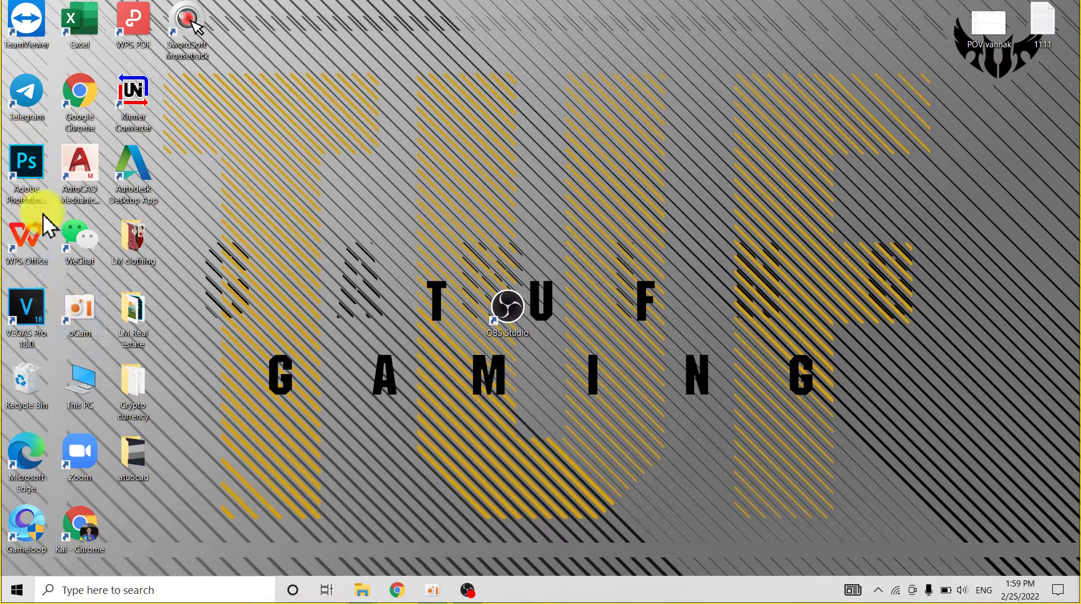
pyautogui.doubleClick(80, 179)
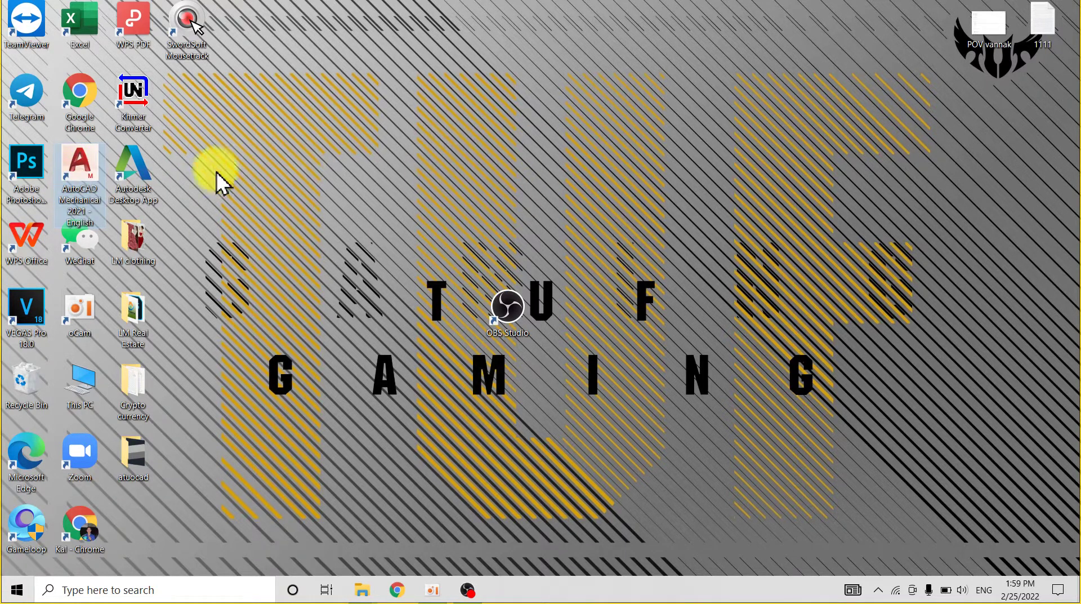
pyautogui.moveTo(89, 175); pyautogui.dragTo(413, 132)
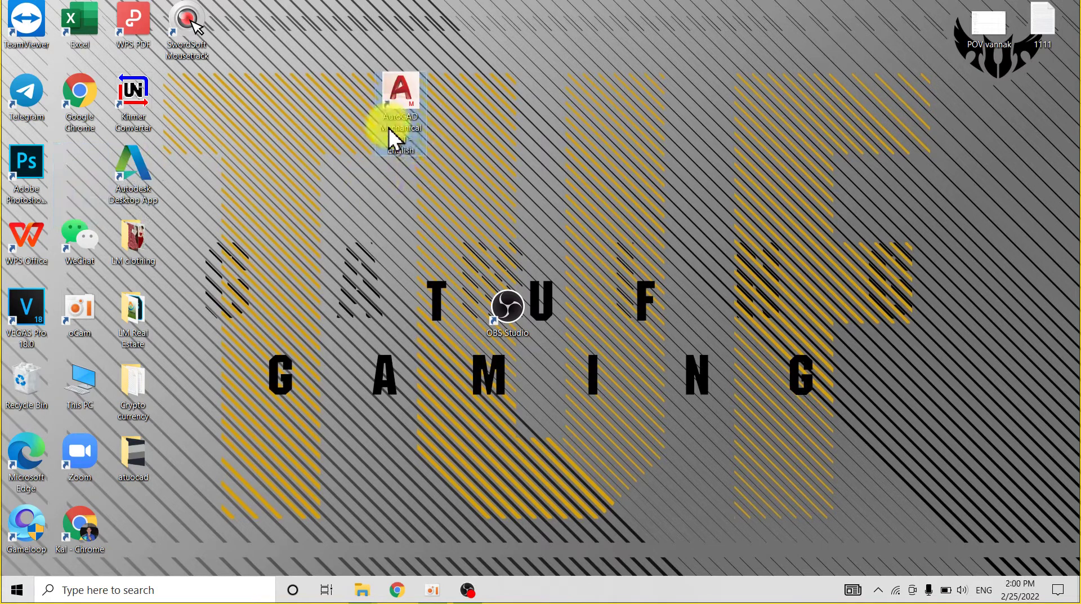
pyautogui.click(467, 590)
pyautogui.click(922, 448)
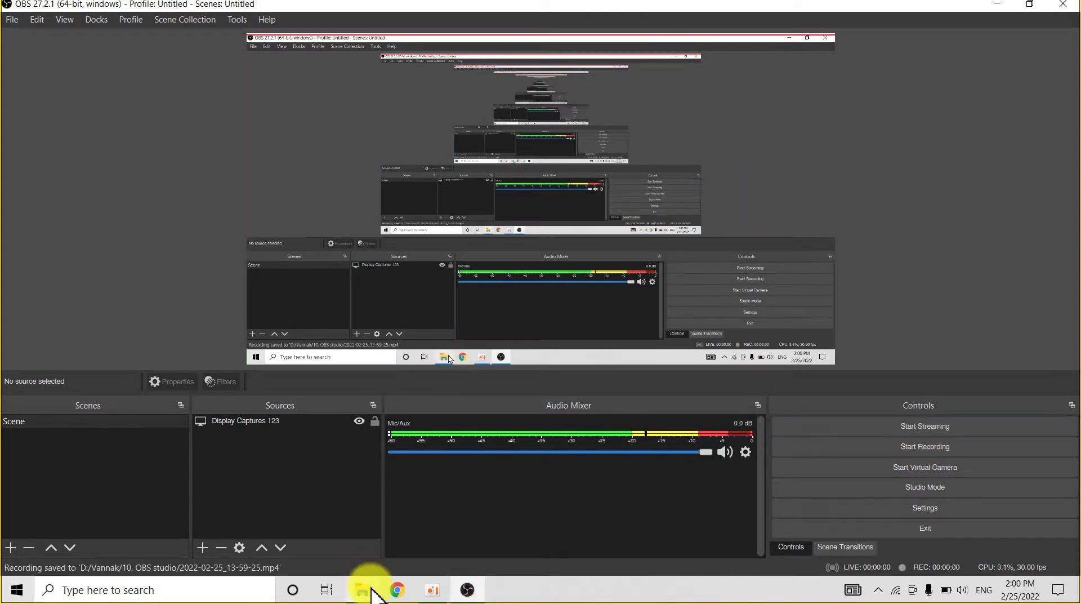
# - Play the newest recording 2022-02-25_13-59-25 from the 10. OBS studio folder
pyautogui.moveTo(369, 589)
pyautogui.click(414, 544)
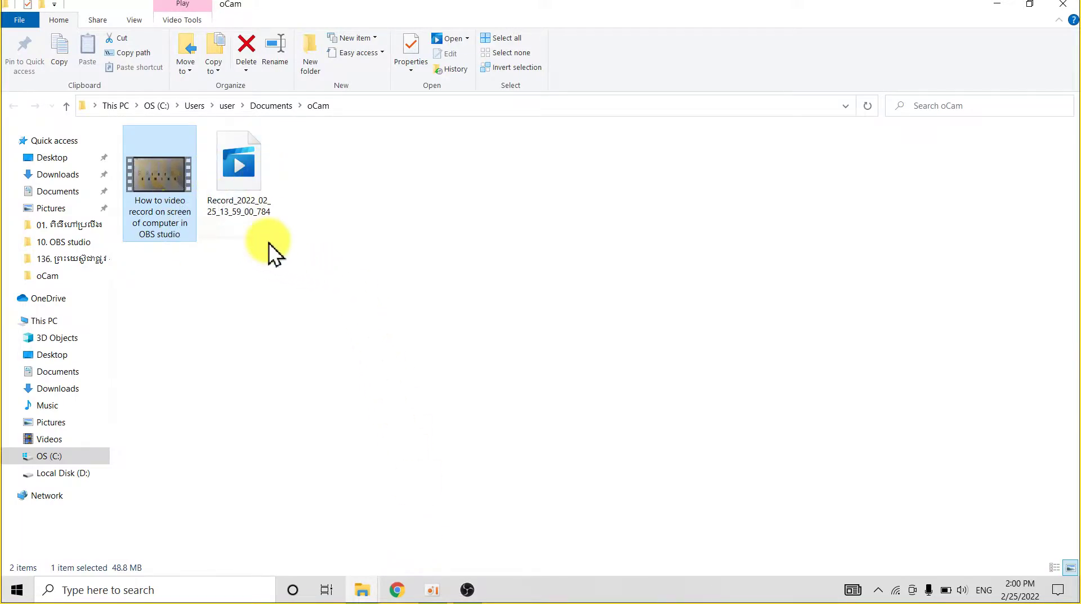
pyautogui.moveTo(362, 588)
pyautogui.click(335, 549)
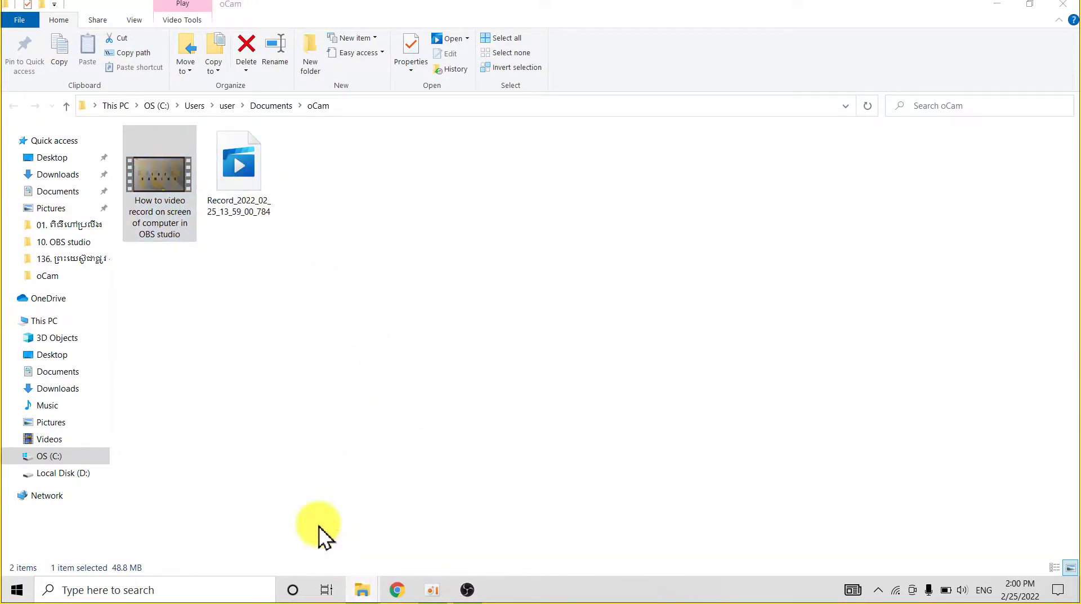
pyautogui.doubleClick(479, 168)
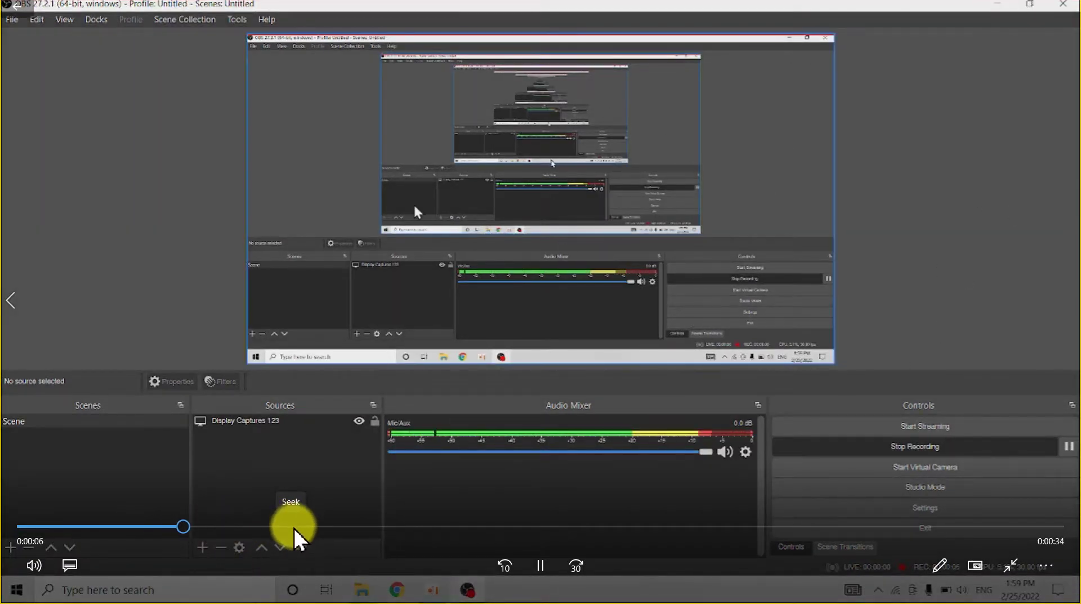
# - Skim the clip through 0:00:11 and 0:00:26 to the moved AutoCAD icon, then close the player
pyautogui.click(316, 526)
pyautogui.click(459, 526)
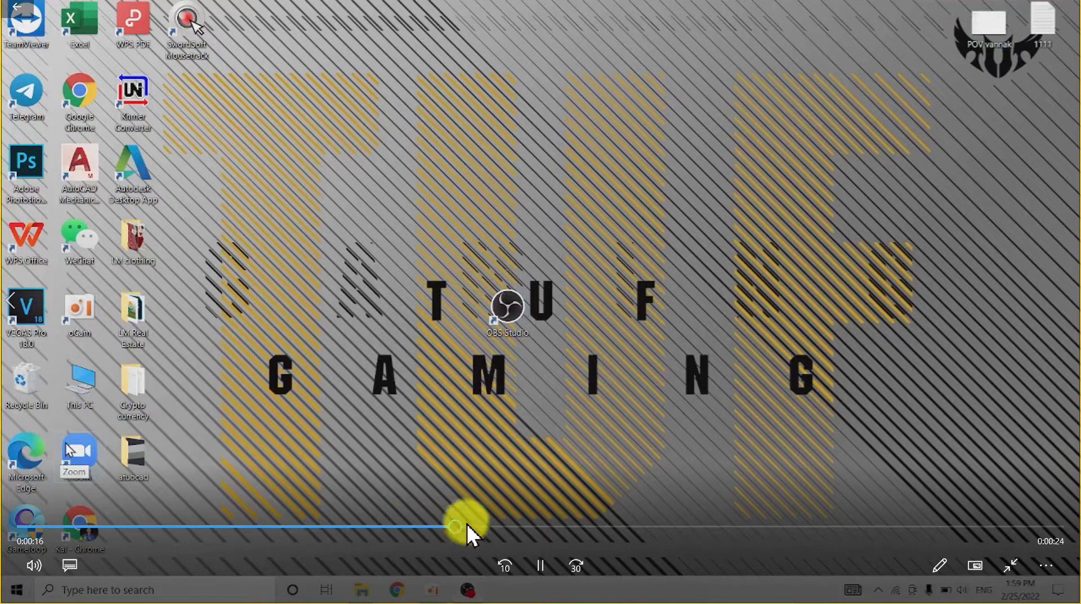
pyautogui.click(703, 526)
pyautogui.click(940, 526)
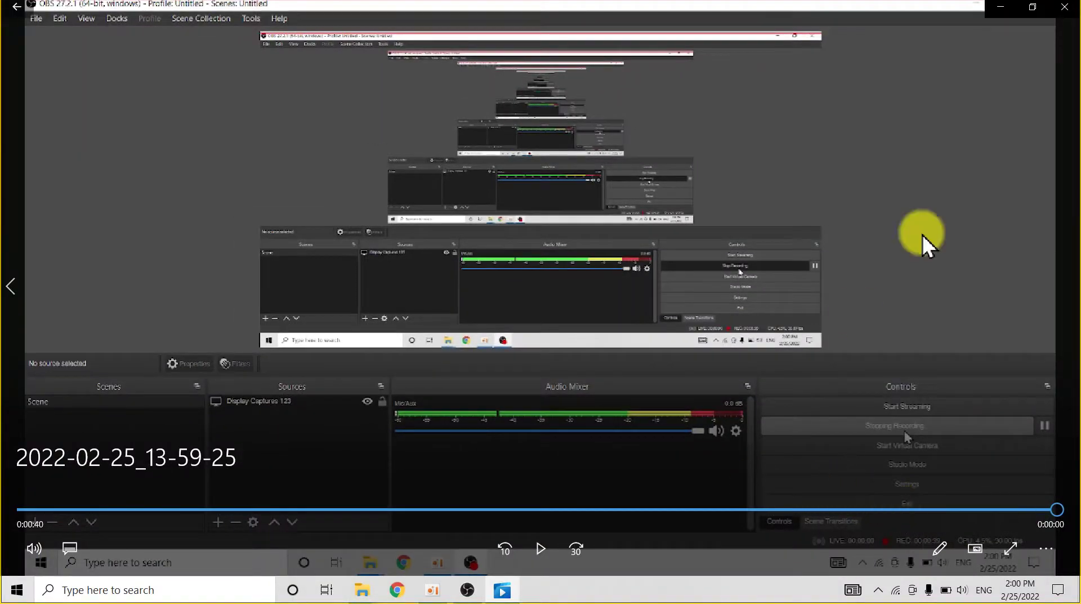
pyautogui.click(1061, 7)
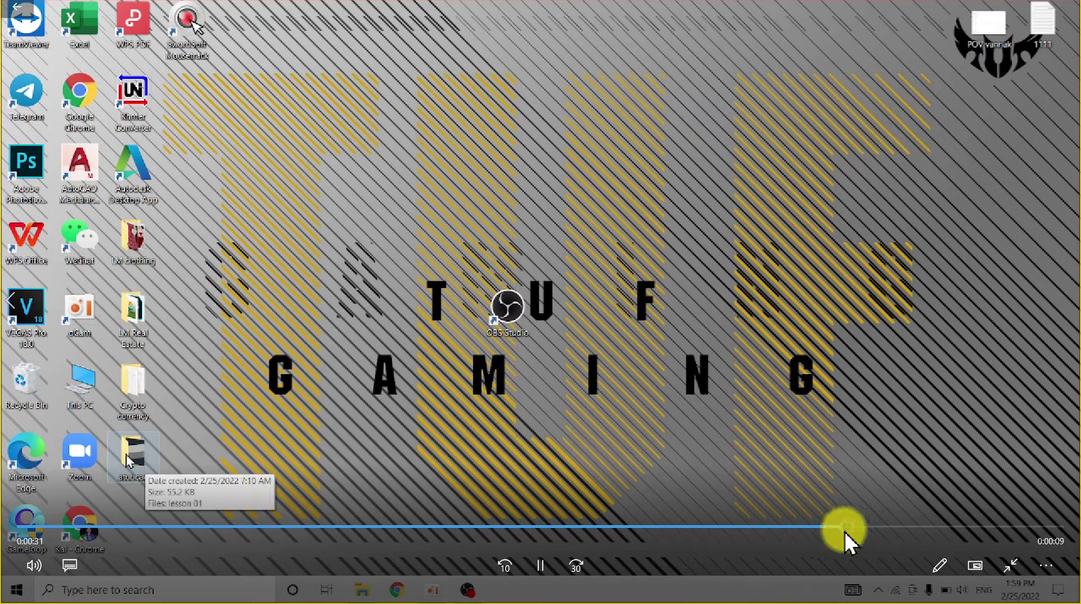
# - Skip the replayed recording ahead to about 0:00:36 and pause near the end
pyautogui.click(921, 528)
pyautogui.click(974, 528)
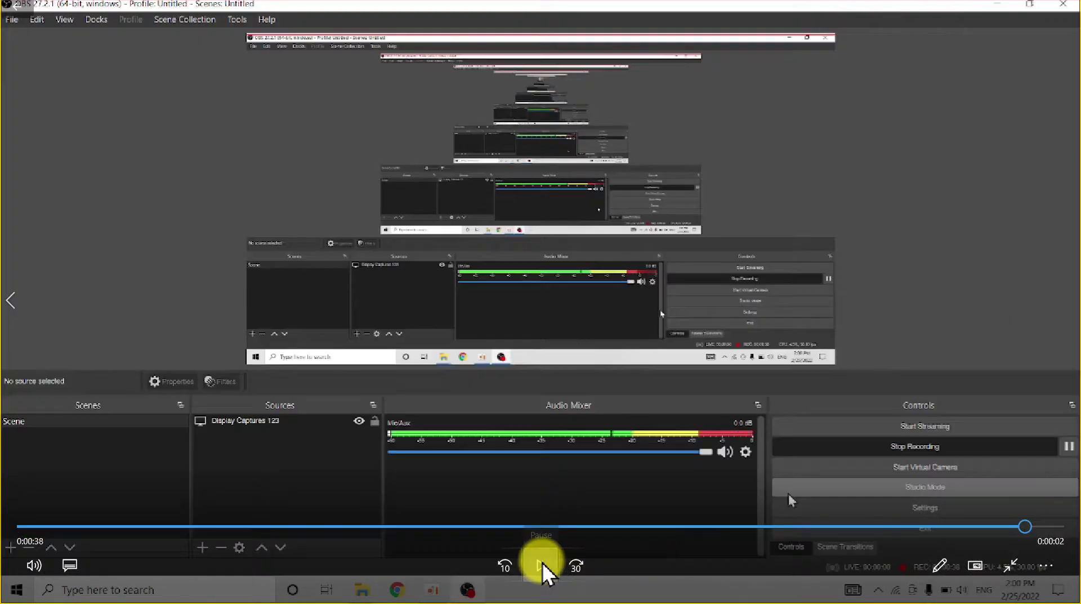
pyautogui.click(541, 567)
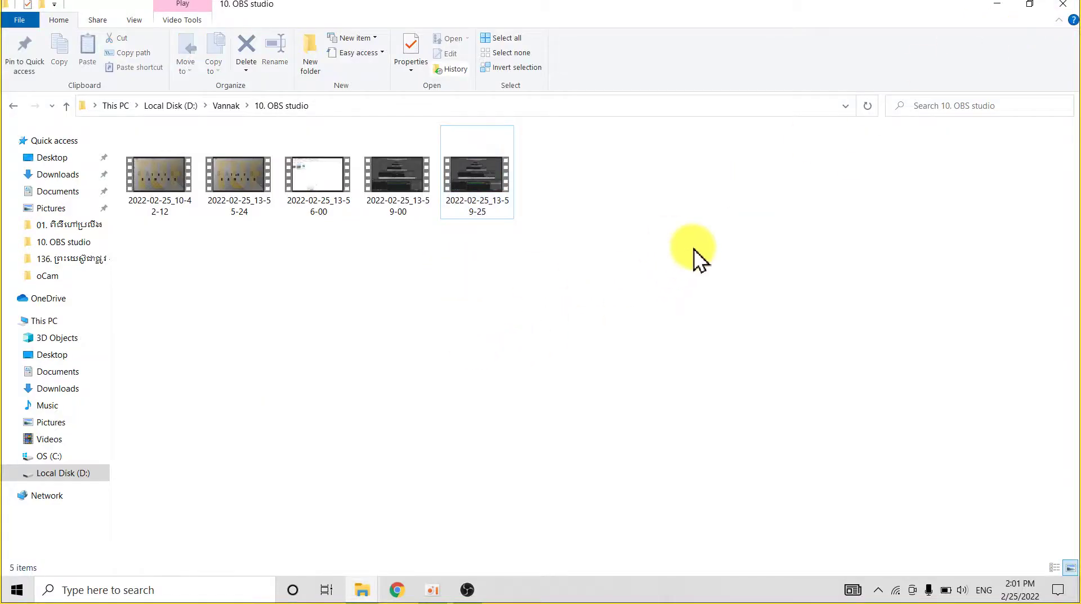
# - Delete all five recordings in the 10. OBS studio folder and close that folder window
pyautogui.moveTo(669, 223); pyautogui.dragTo(151, 176)
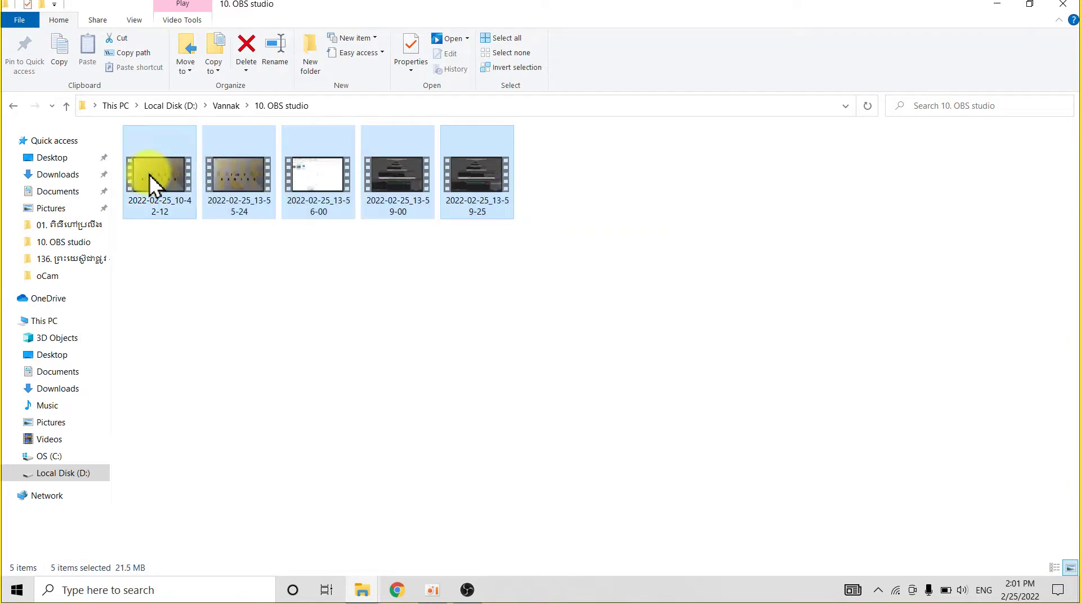
pyautogui.press('Delete')
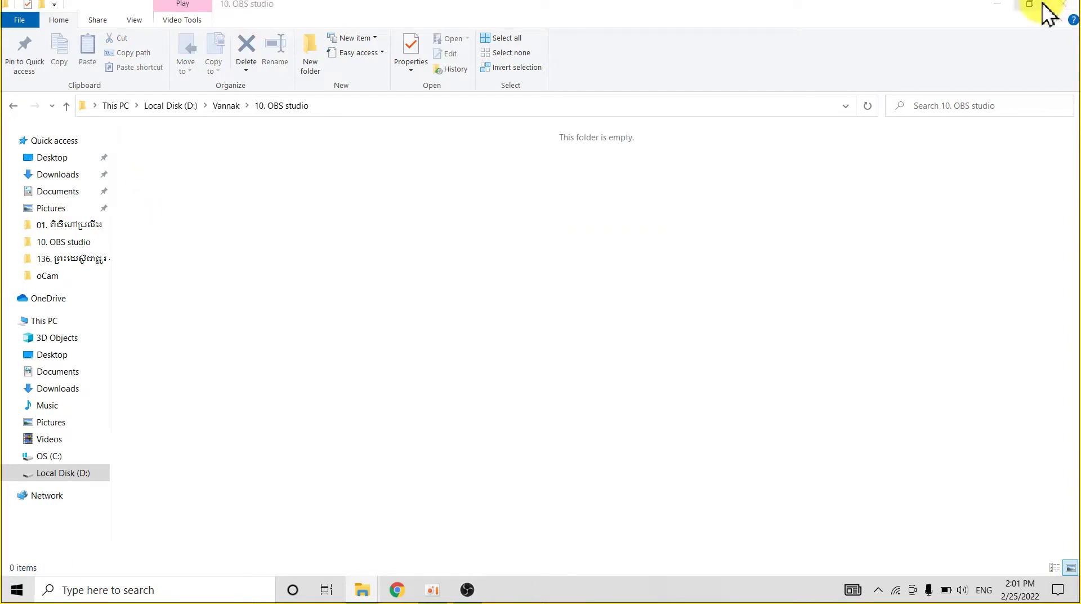
pyautogui.click(1062, 5)
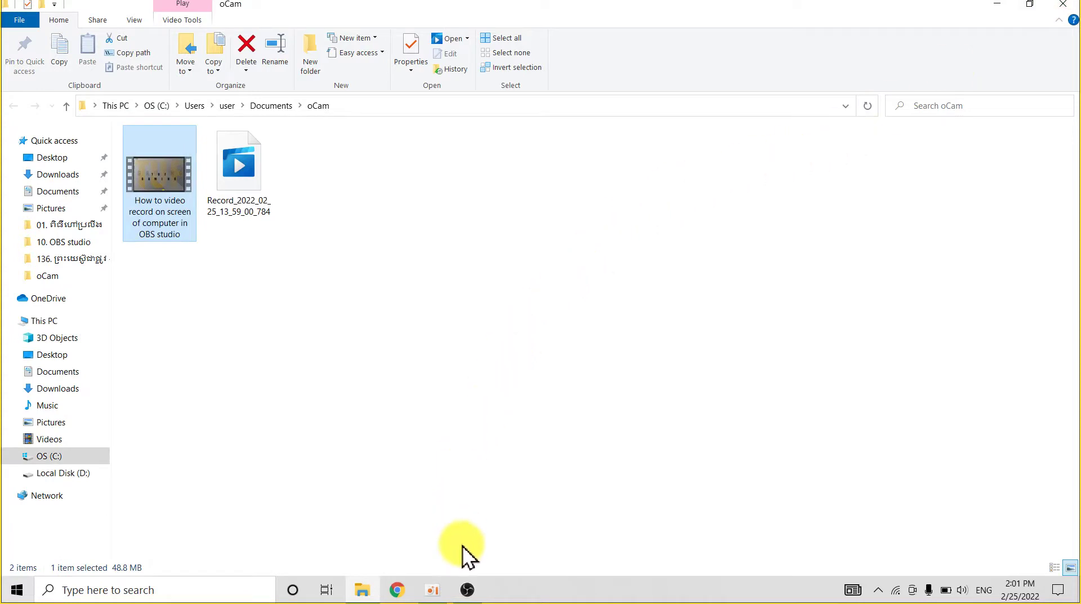
# - Enable 'Hide OBS windows from screen capture' in the OBS Studio settings
pyautogui.click(467, 590)
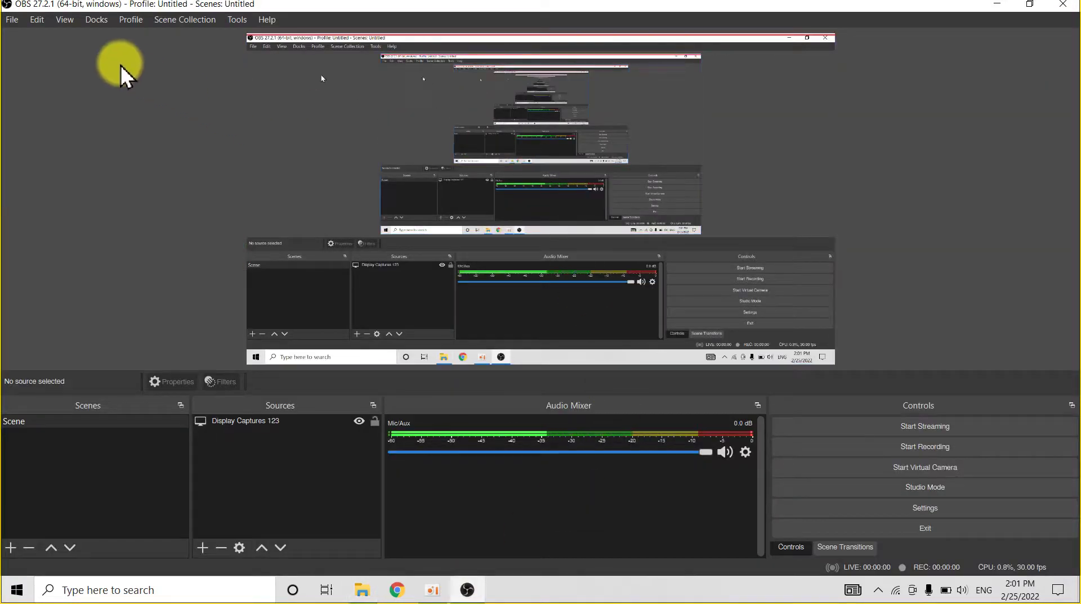
pyautogui.click(8, 23)
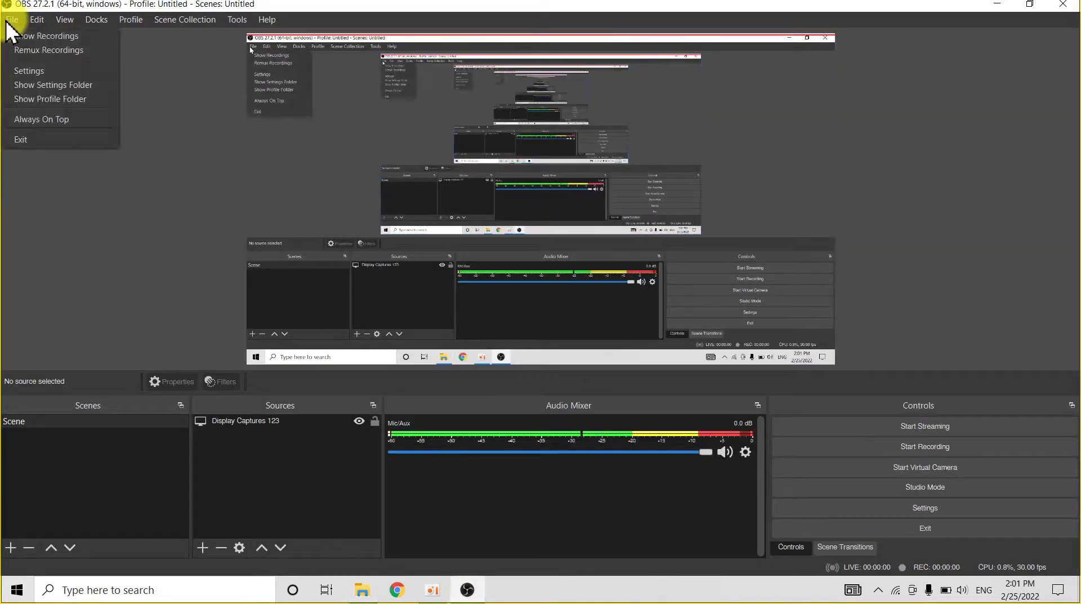
pyautogui.click(23, 69)
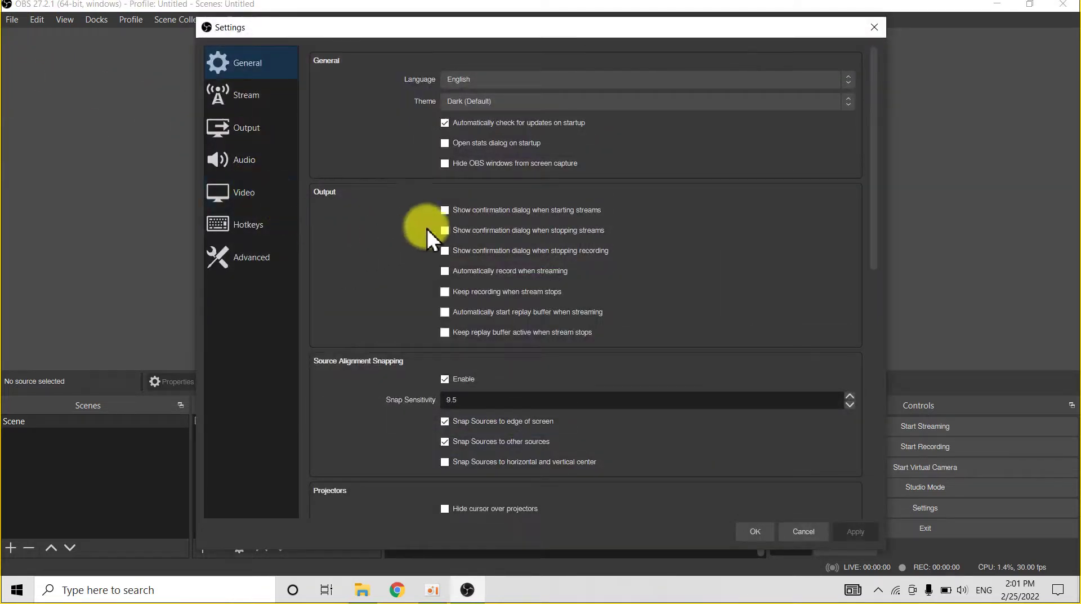
pyautogui.click(447, 162)
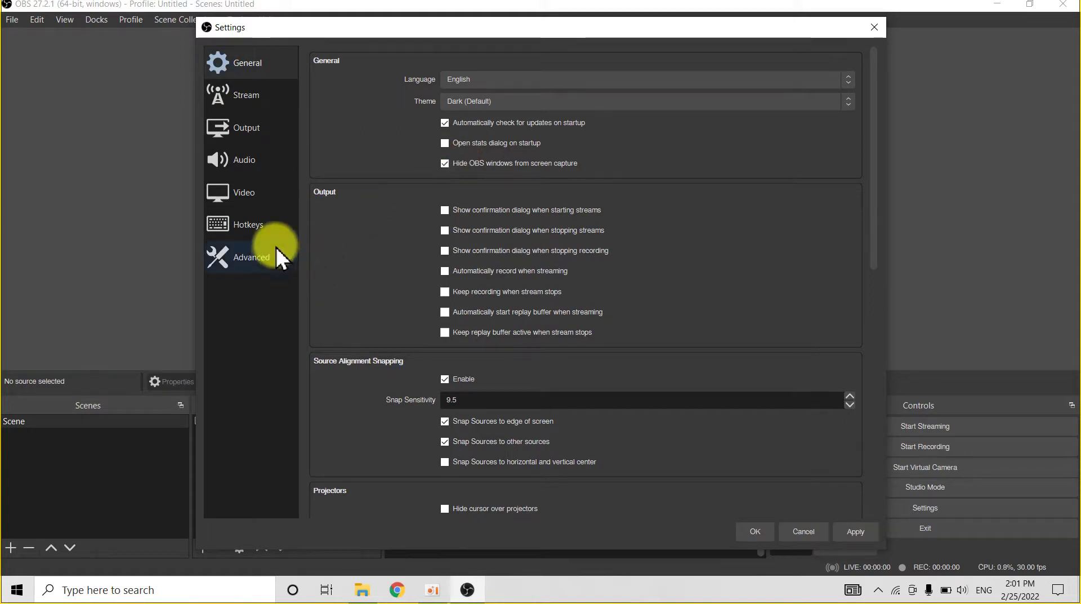
# - Assign F2 as the hotkey for both Start Recording and Stop Recording
pyautogui.click(272, 231)
pyautogui.click(459, 179)
pyautogui.press('F2')
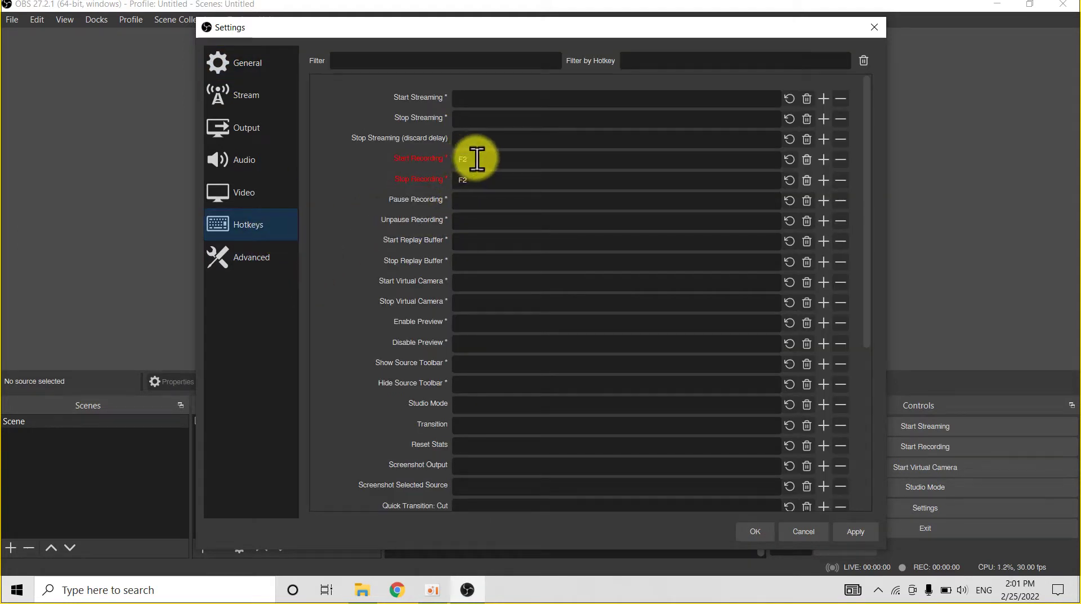
pyautogui.click(464, 175)
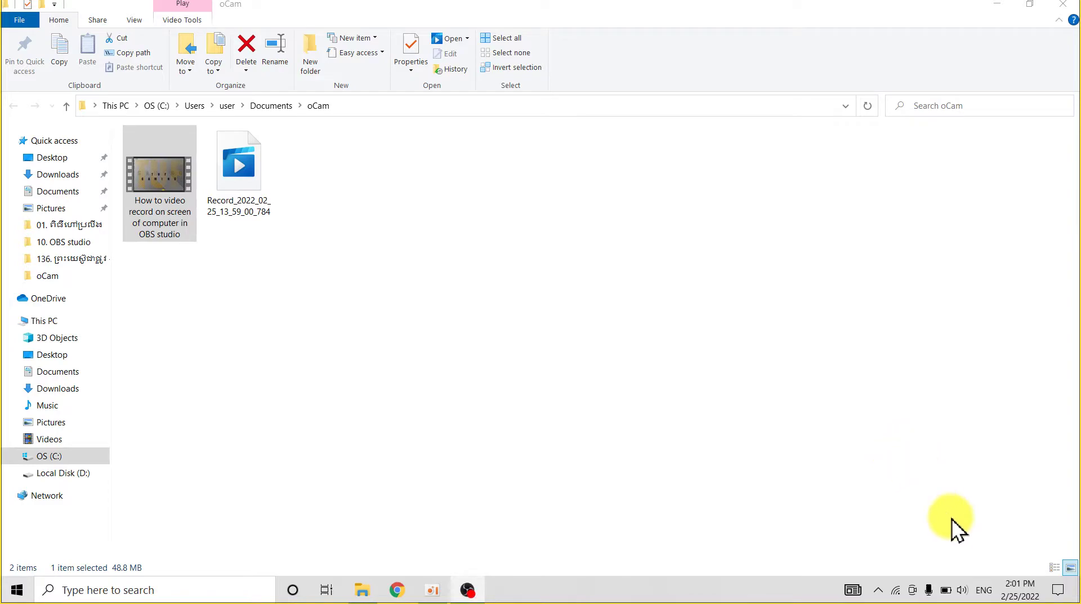
# - Refresh the desktop via Show desktop, then restore OBS and stop the test recording
pyautogui.click(1077, 590)
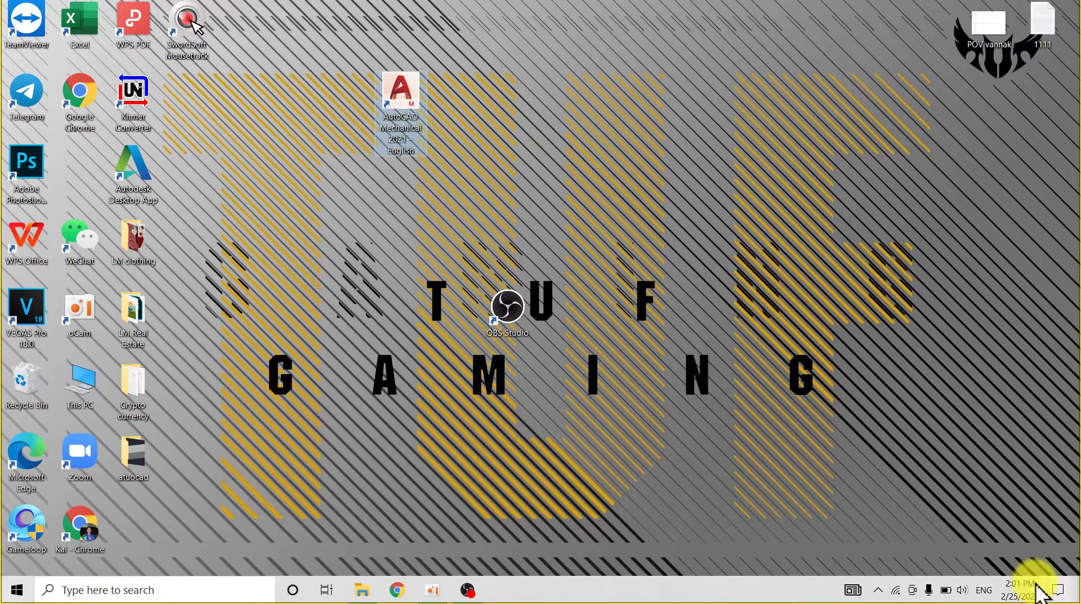
pyautogui.rightClick(588, 136)
pyautogui.click(618, 179)
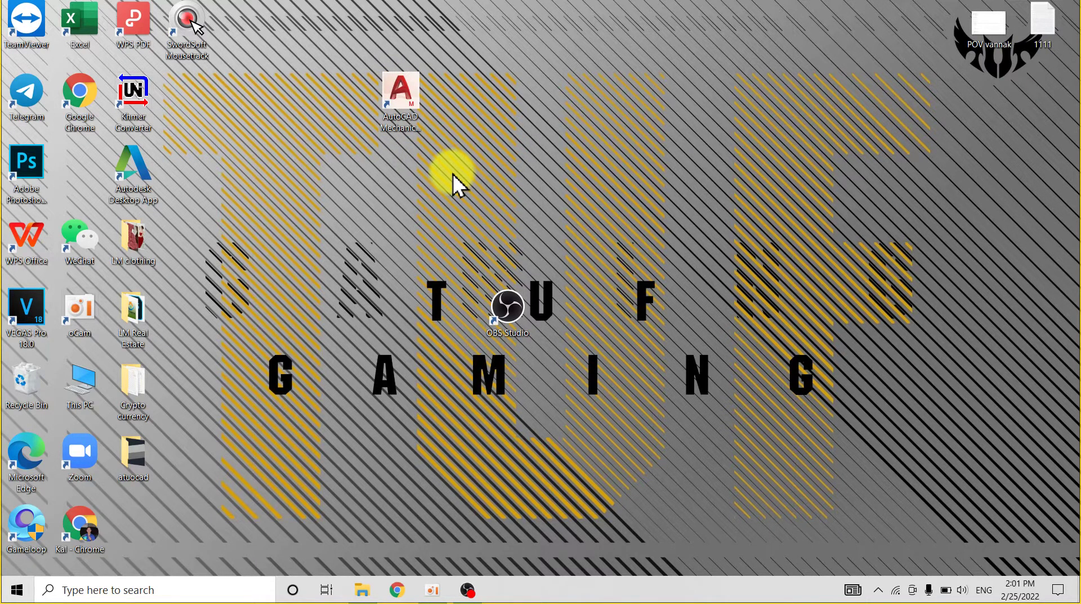
pyautogui.click(467, 589)
pyautogui.click(901, 447)
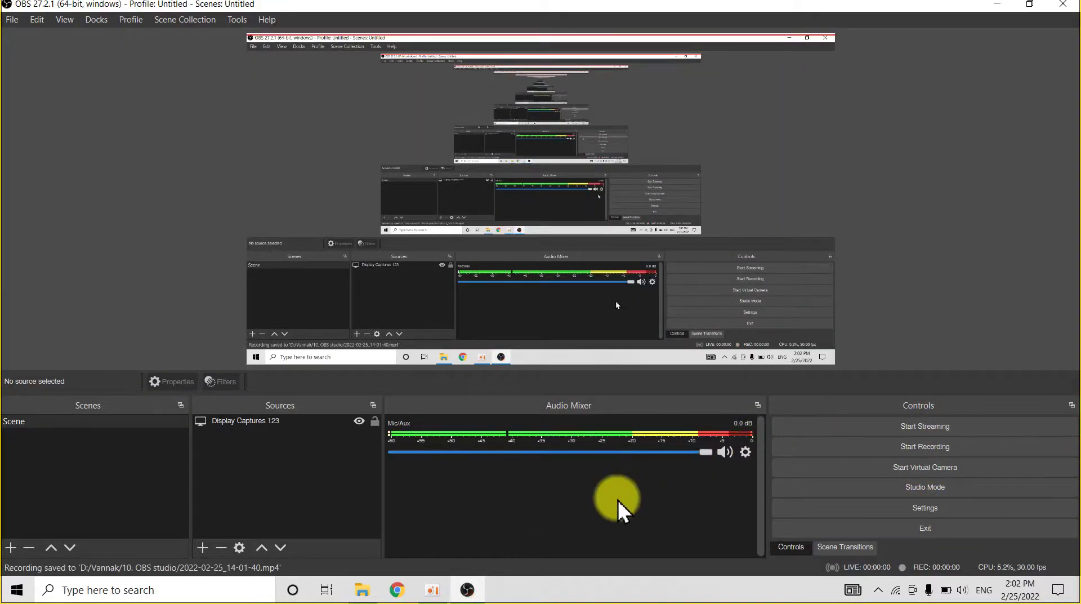
# - Open recording 2022-02-25_14-01-40 from the 10. OBS studio folder in Movies & TV
pyautogui.click(359, 589)
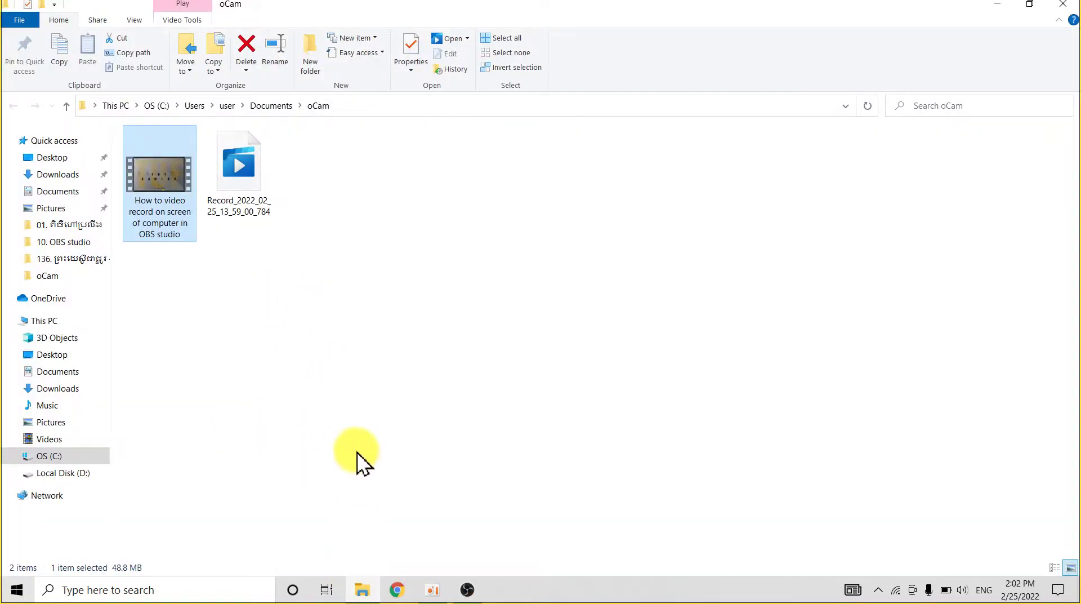
pyautogui.press('super+e')
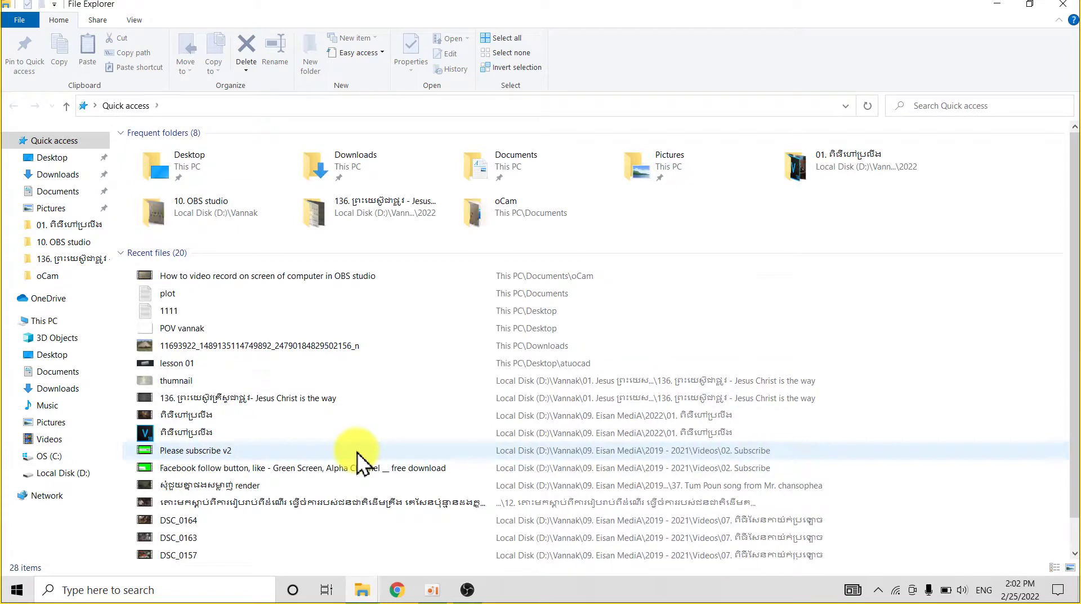
pyautogui.doubleClick(239, 228)
pyautogui.doubleClick(152, 169)
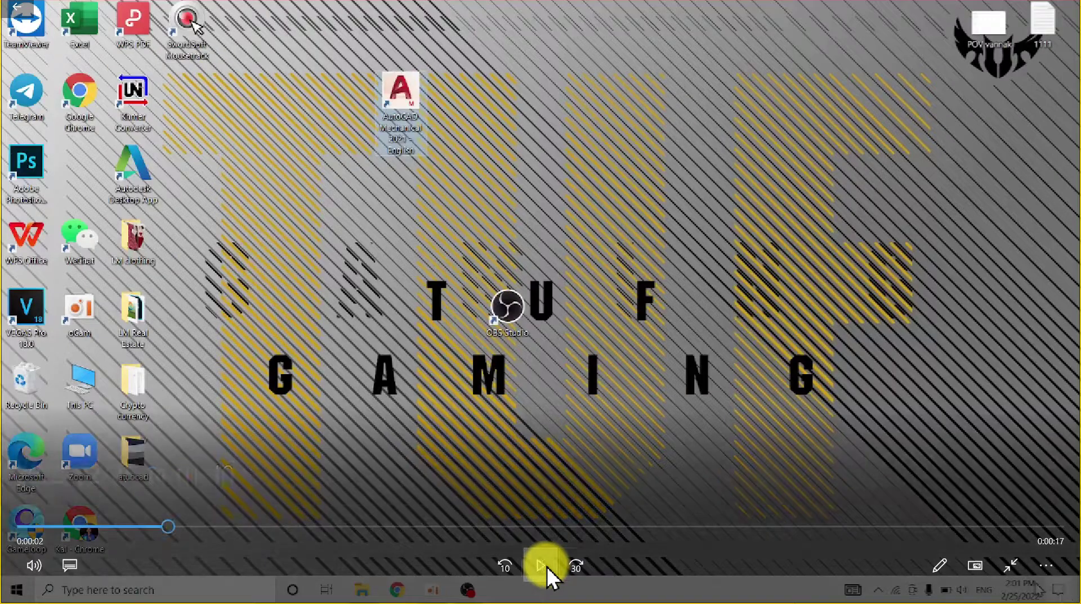
# - Pause, jump back earlier, resume playback to the end, then close the player
pyautogui.click(541, 564)
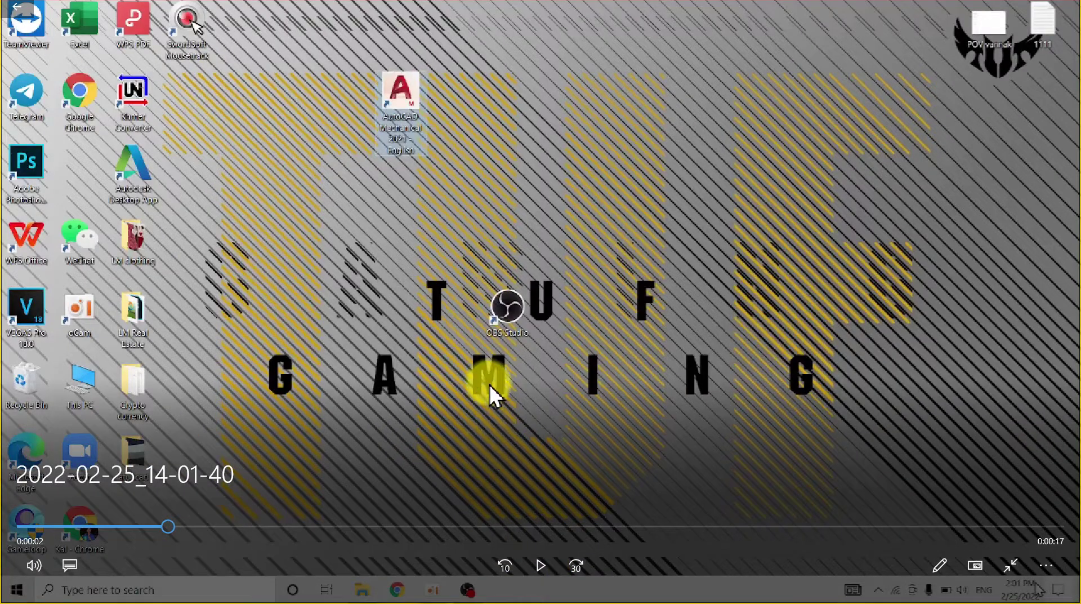
pyautogui.click(81, 526)
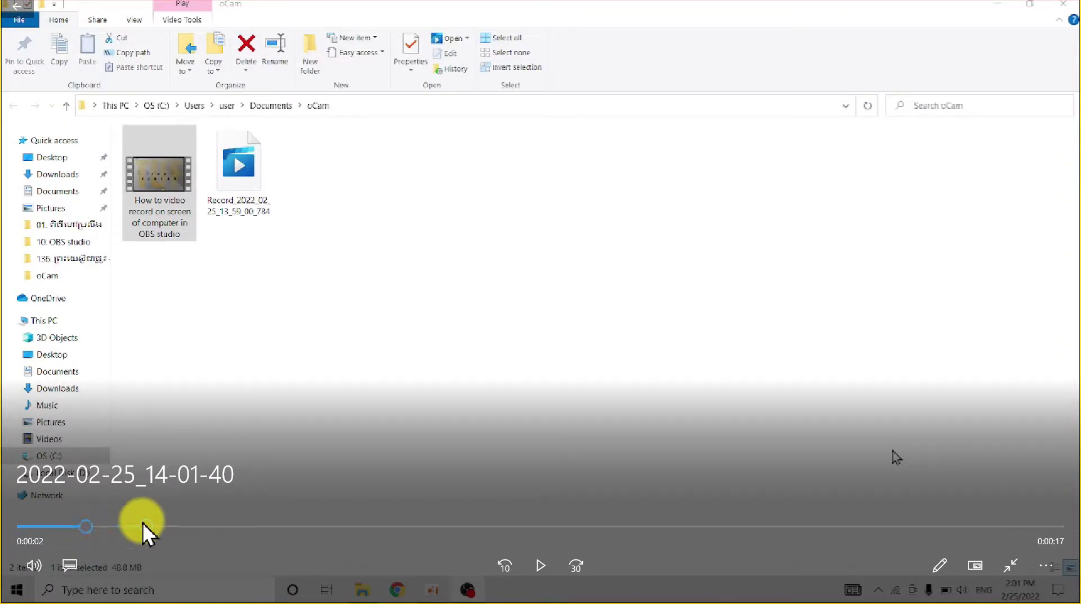
pyautogui.click(540, 565)
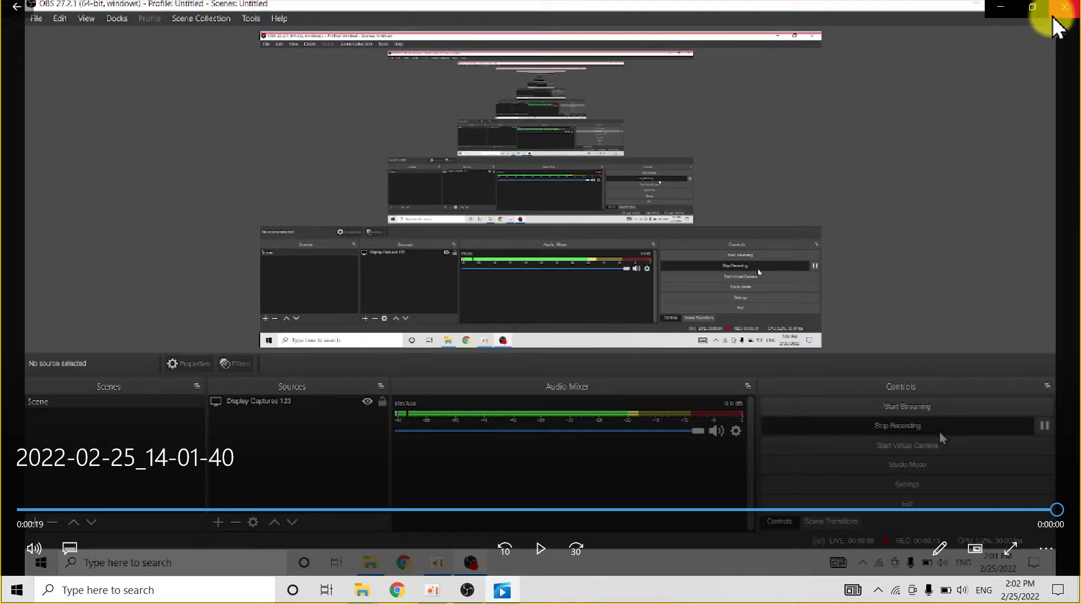
pyautogui.click(1064, 7)
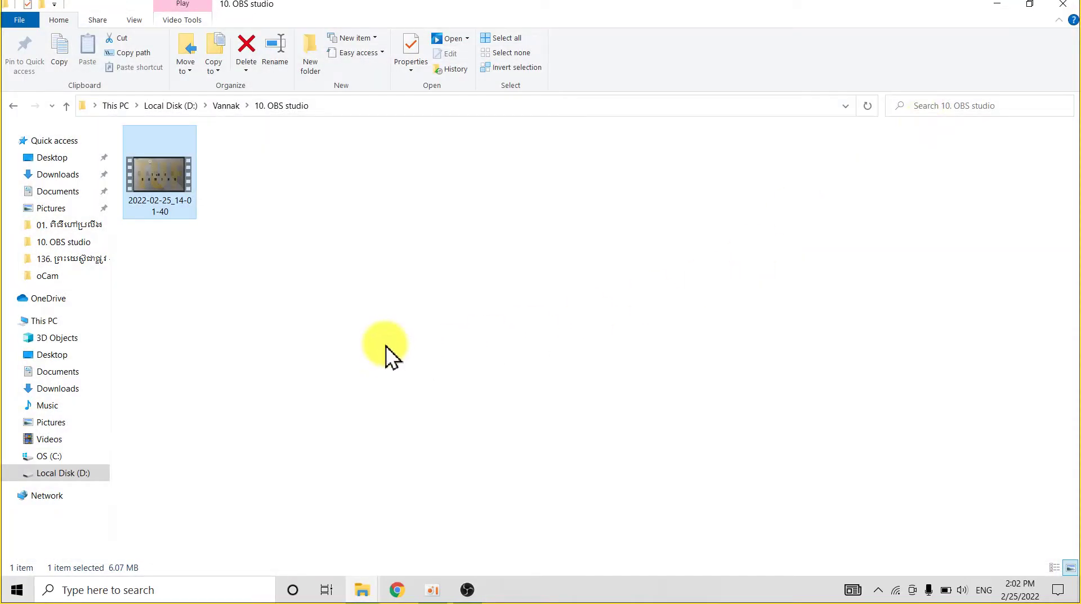